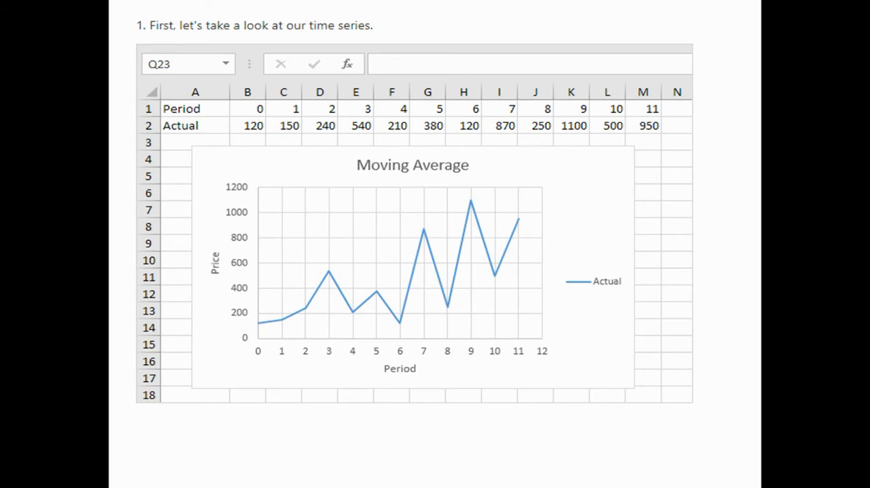
Page through the moving average slides up to step 9 on intervals 2 and 4, and end the slide show.
key(Right)
key(Right)
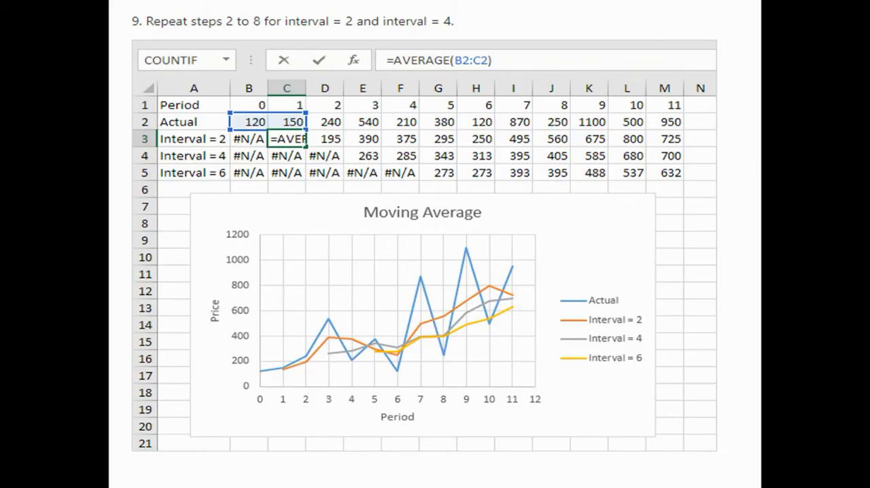
key(Escape)
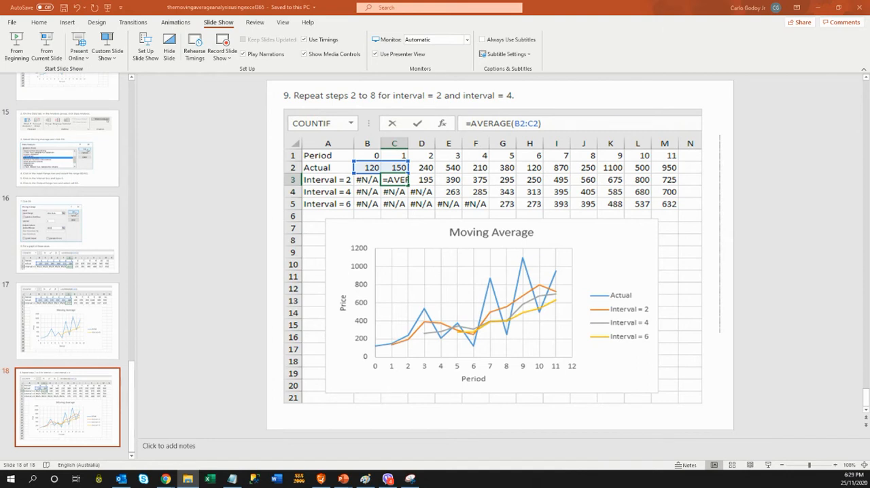
Switch to the blank Excel workbook Book1 and maximize its window.
key(alt+Tab)
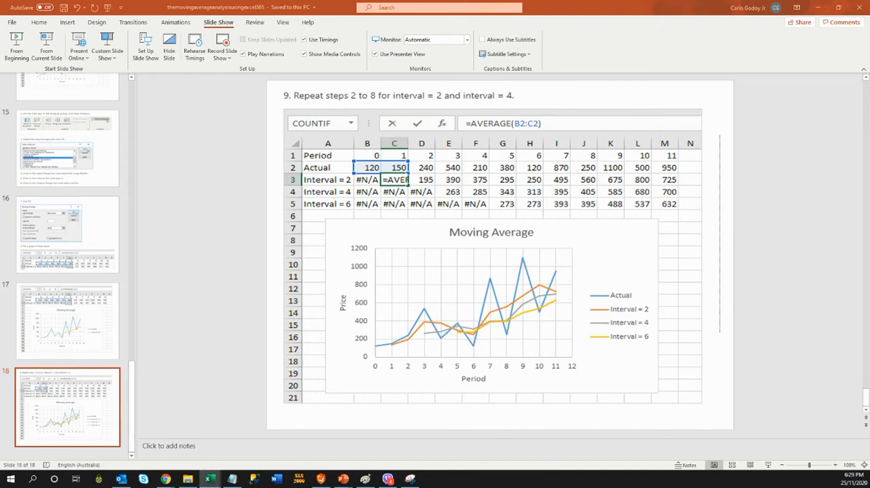
drag(0, 105, 407, 55)
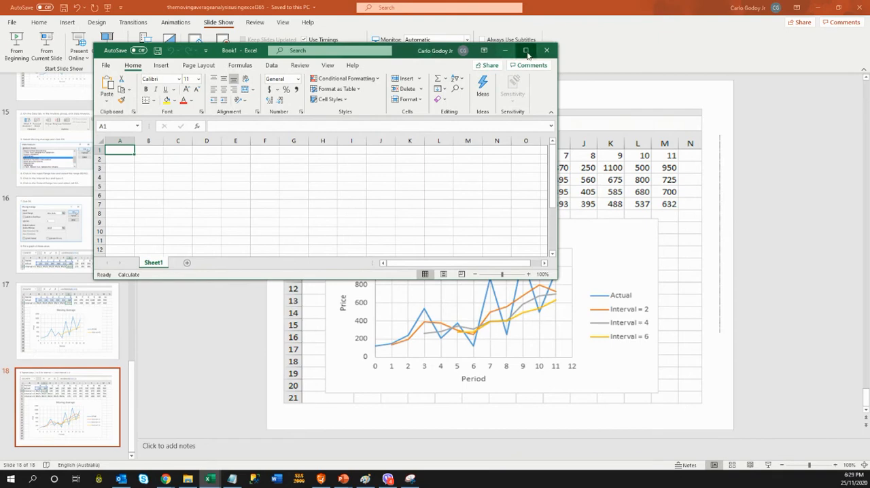
click(526, 51)
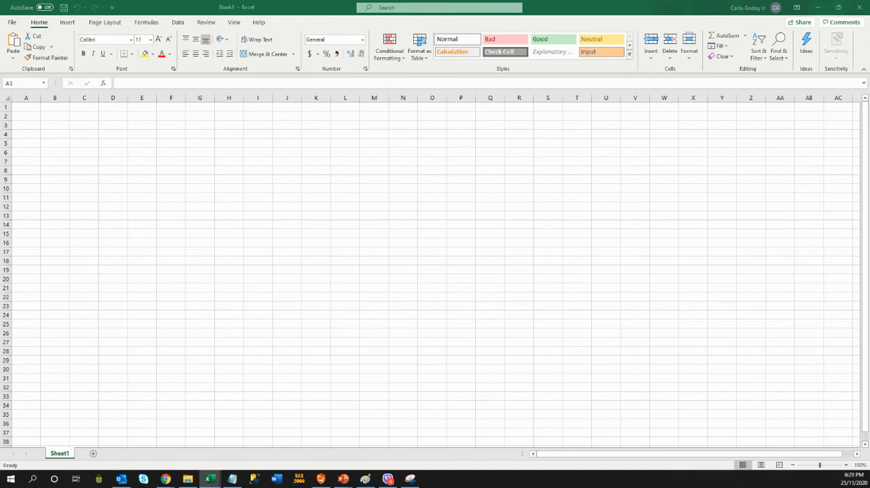
Paste the copied Period and Actual time series rows into Sheet1 starting at cell A1.
key(ctrl+c)
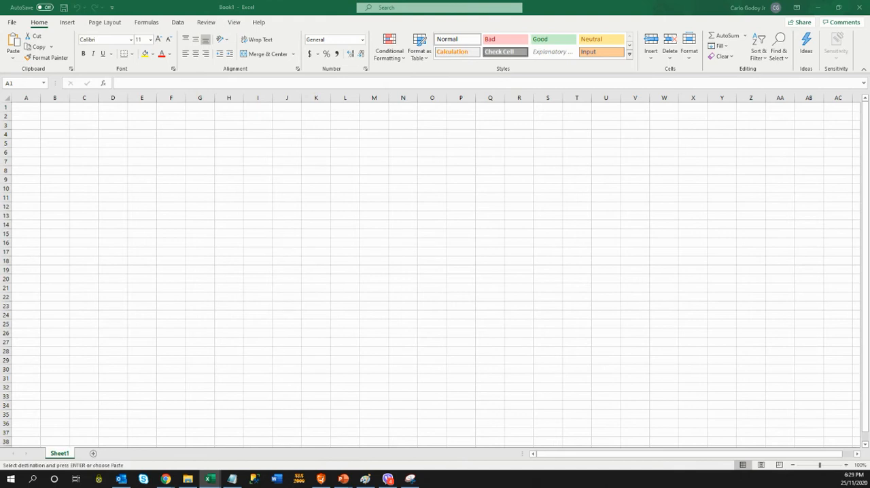
click(99, 136)
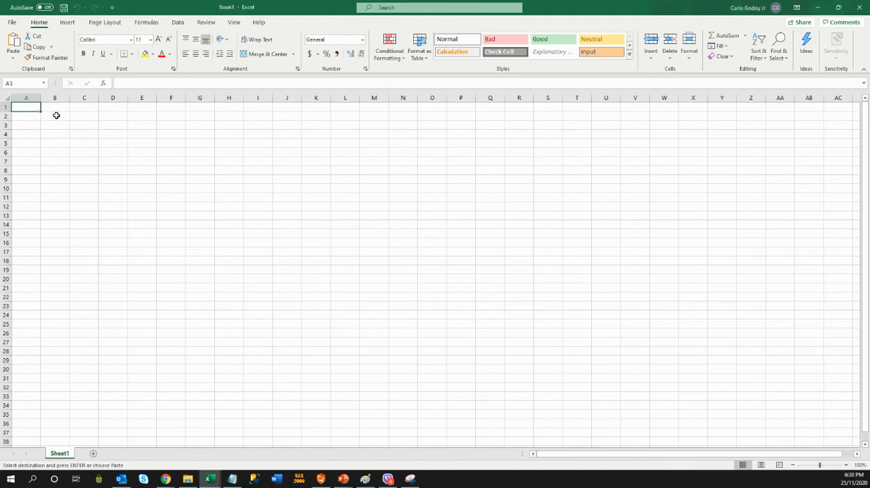
key(ctrl+v)
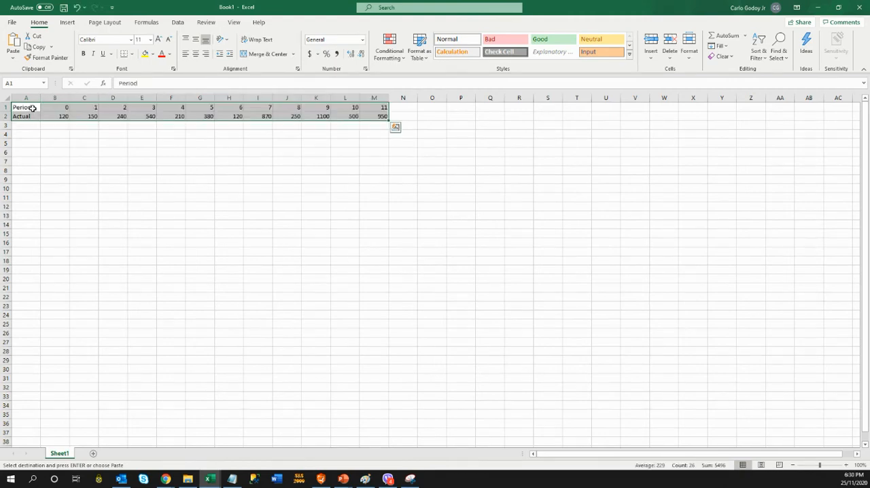
click(209, 146)
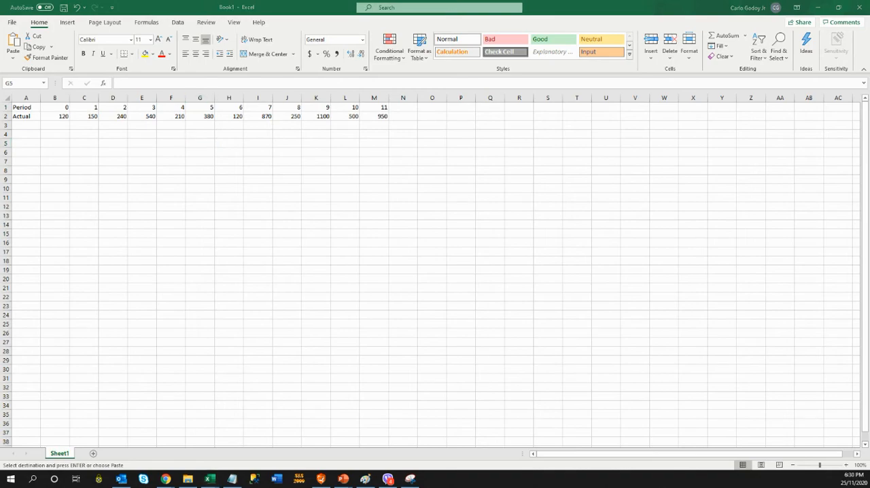
key(super+d)
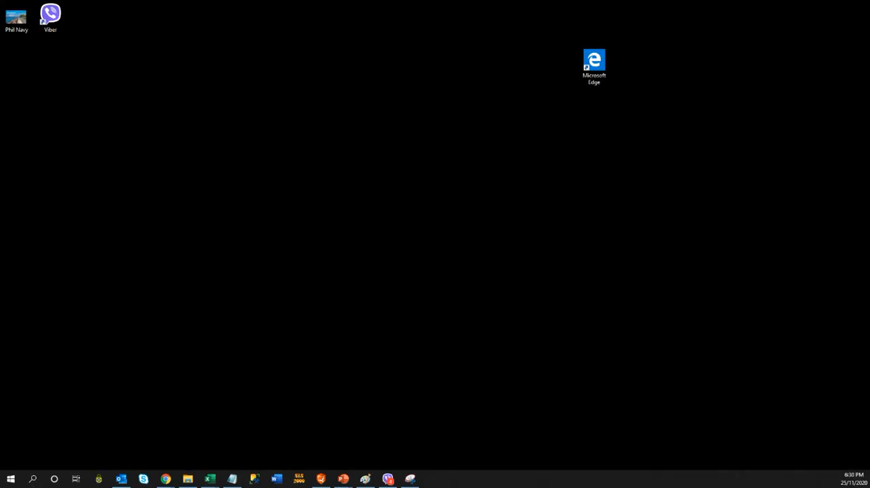
key(super+d)
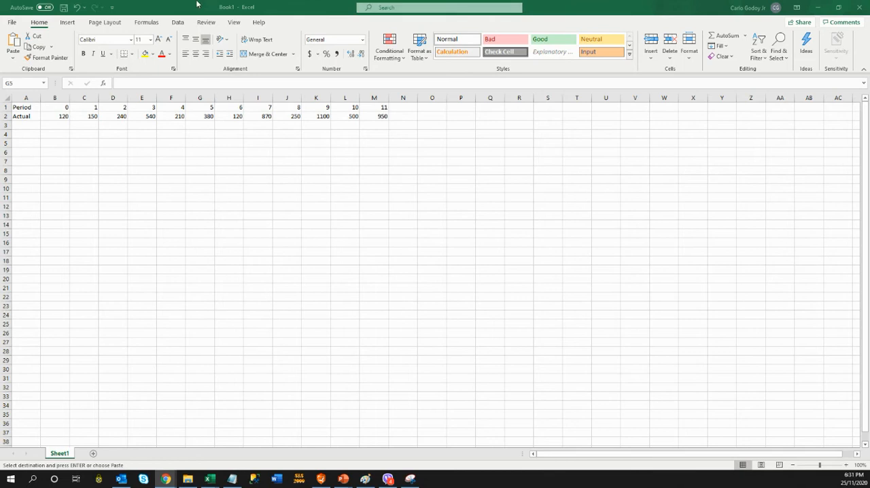
Open the Moving Average tool from Data Analysis and set its input range to the Actual values in B2:M2.
click(180, 23)
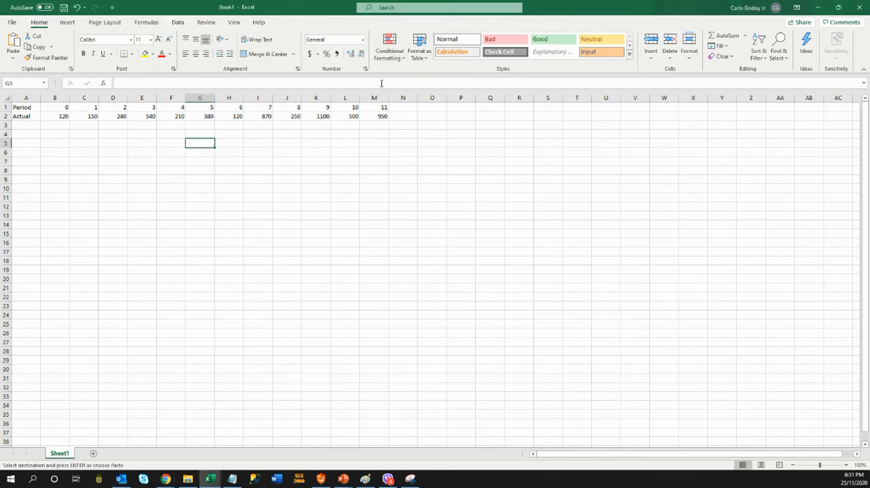
click(179, 23)
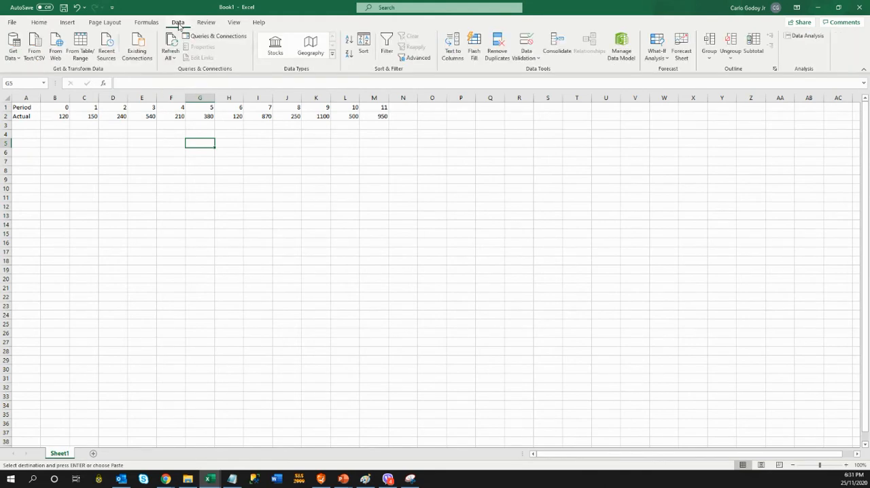
click(805, 36)
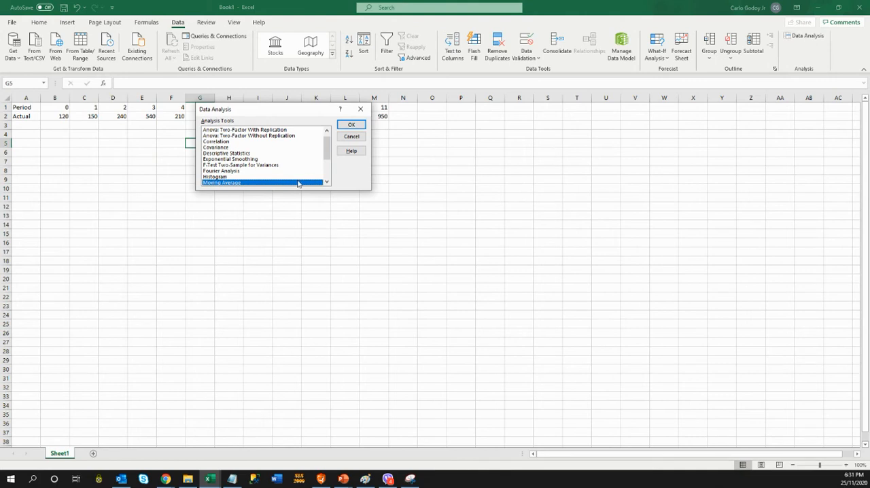
double_click(327, 182)
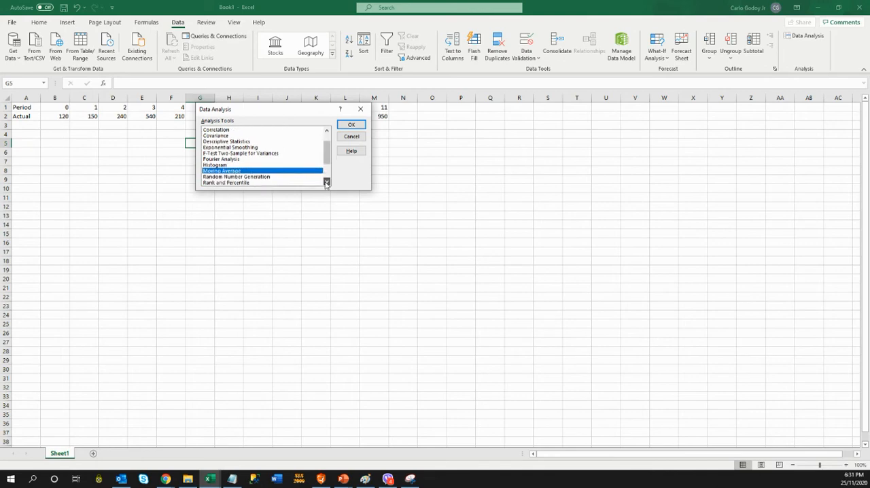
click(365, 126)
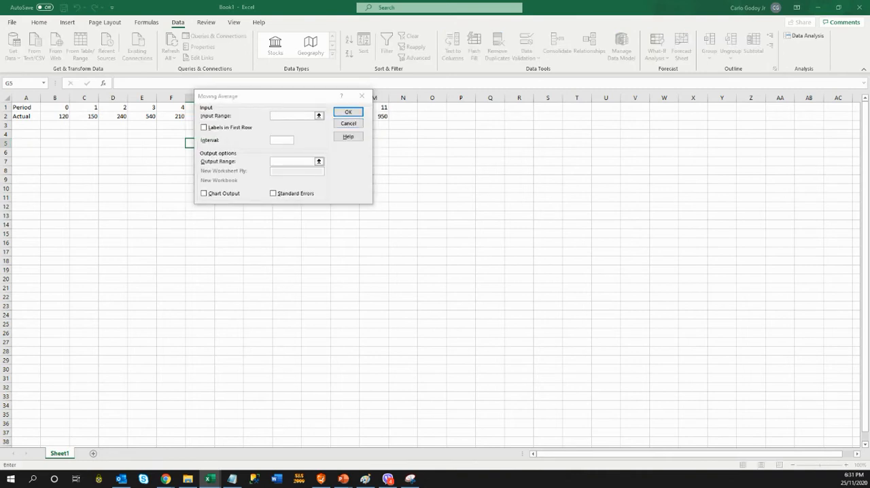
key(alt+Tab)
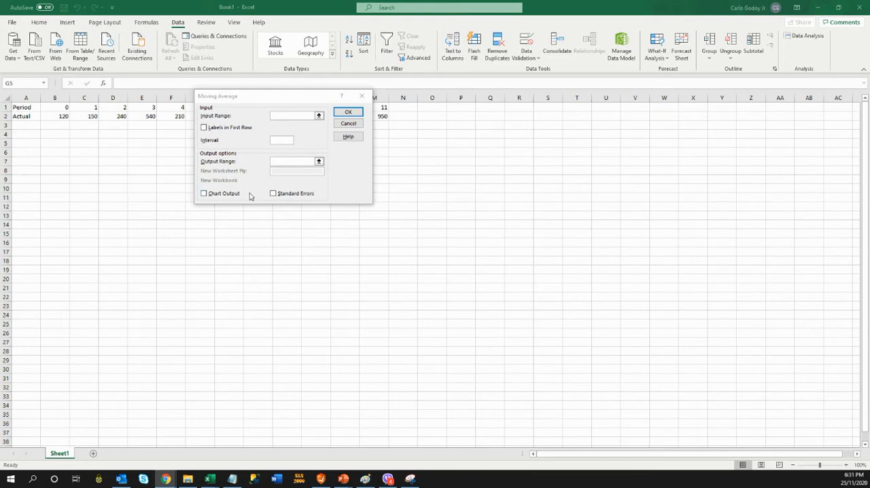
click(293, 115)
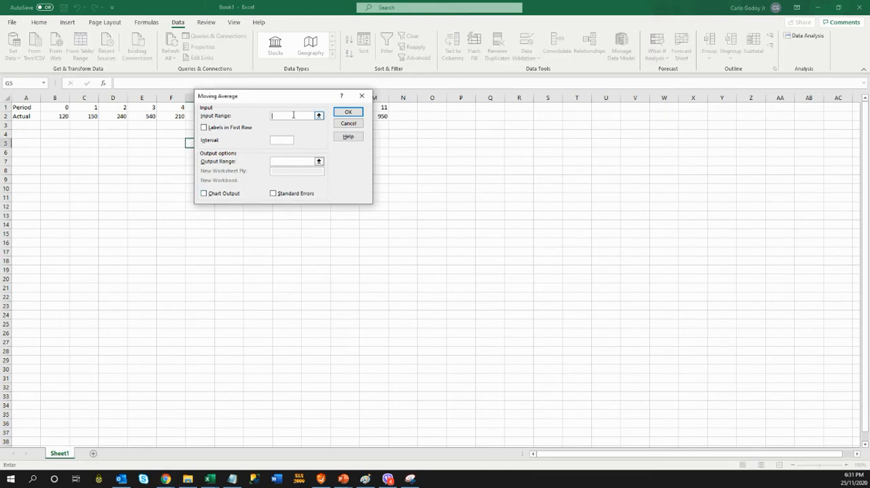
drag(291, 102, 212, 221)
drag(60, 108, 155, 106)
click(60, 117)
drag(60, 116, 371, 116)
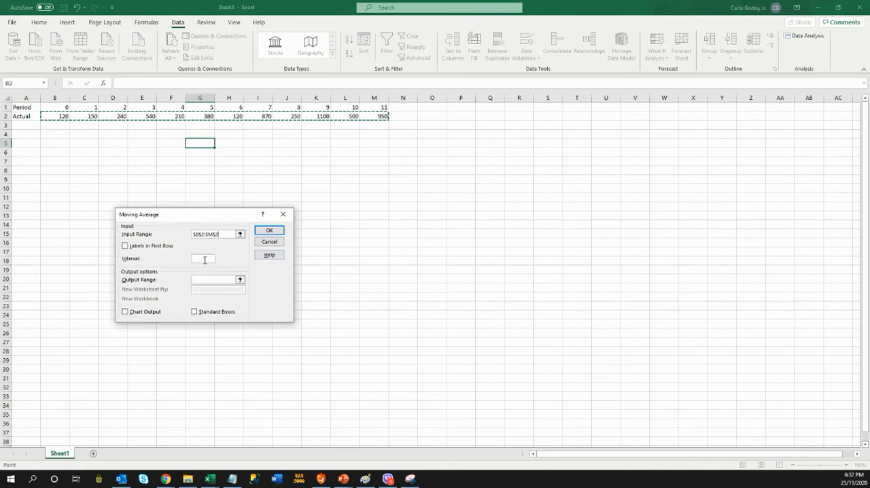
Set the moving average interval to 6 and the output range to B3, and run the analysis.
click(204, 261)
text(6)
click(196, 280)
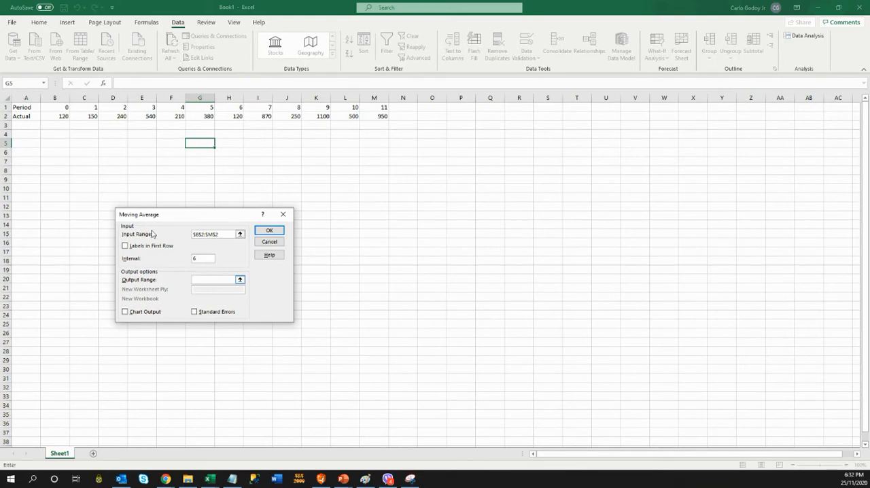
click(64, 125)
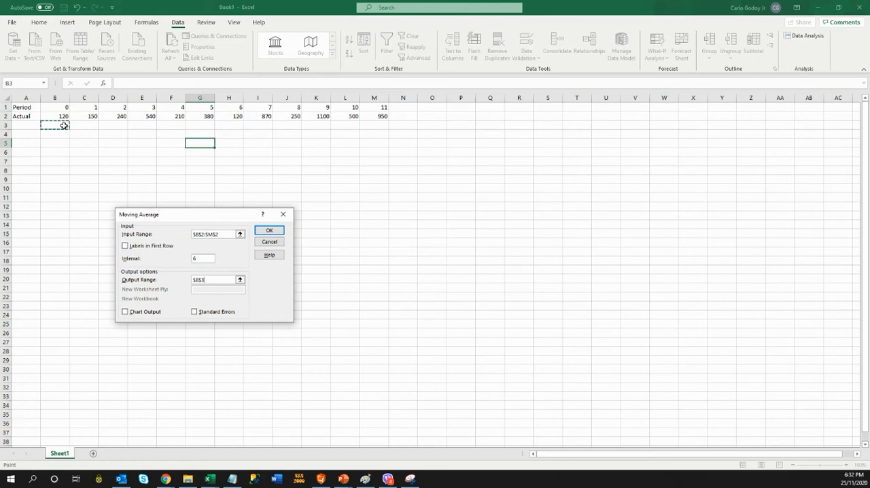
click(270, 235)
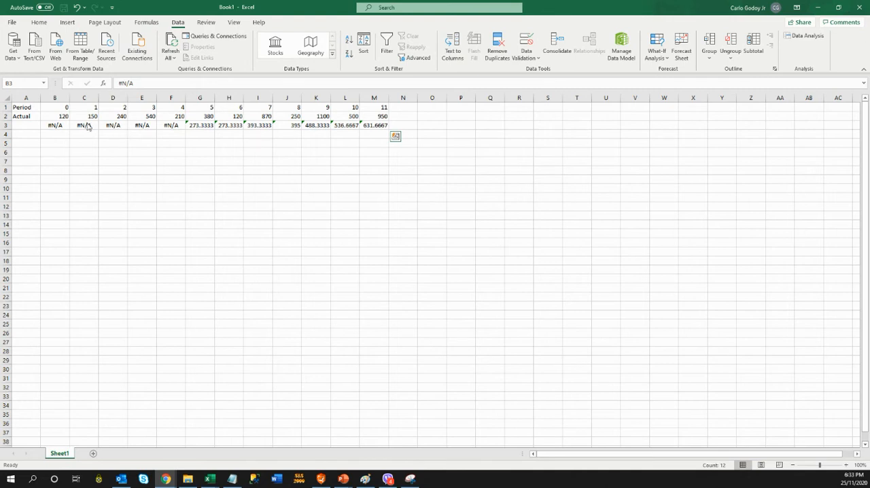
Run a second Moving Average analysis on B2:M2 with interval 4 and output range B4.
key(ctrl+shift+Right)
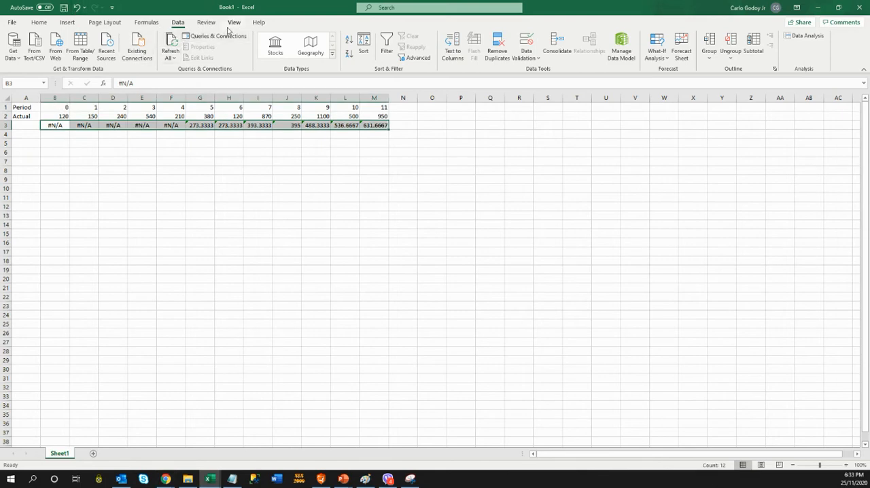
click(56, 107)
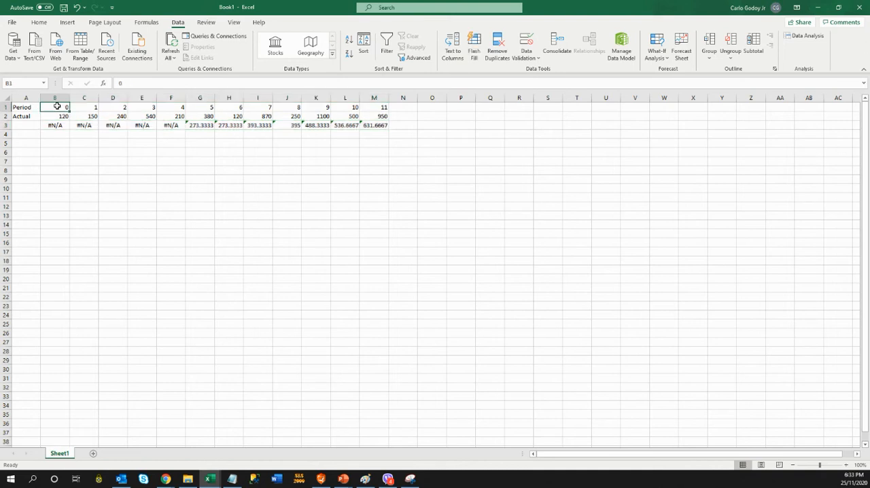
drag(54, 108, 369, 108)
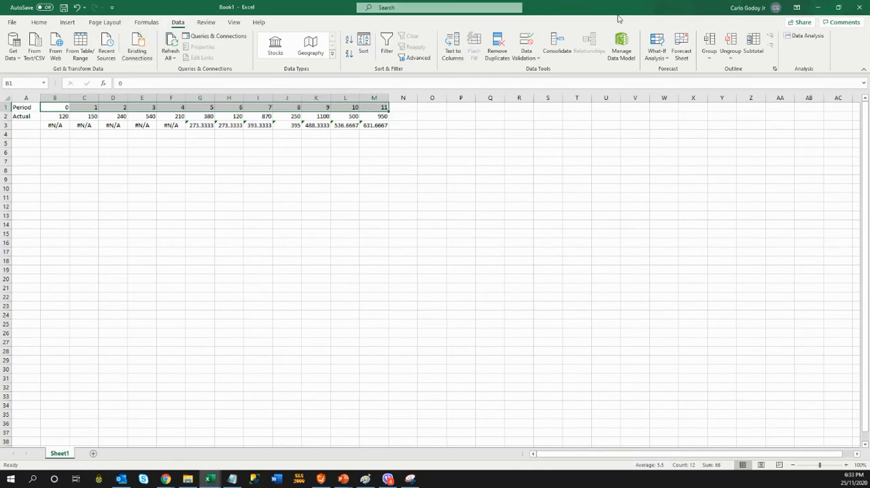
click(821, 43)
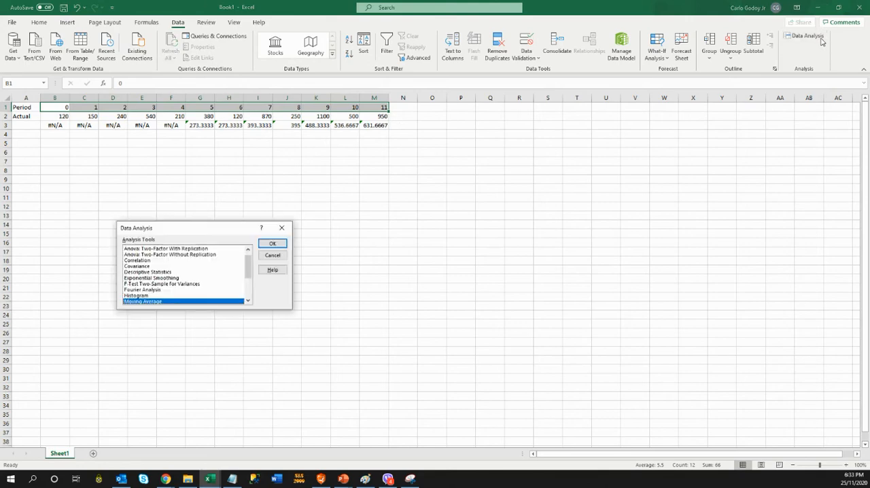
click(272, 244)
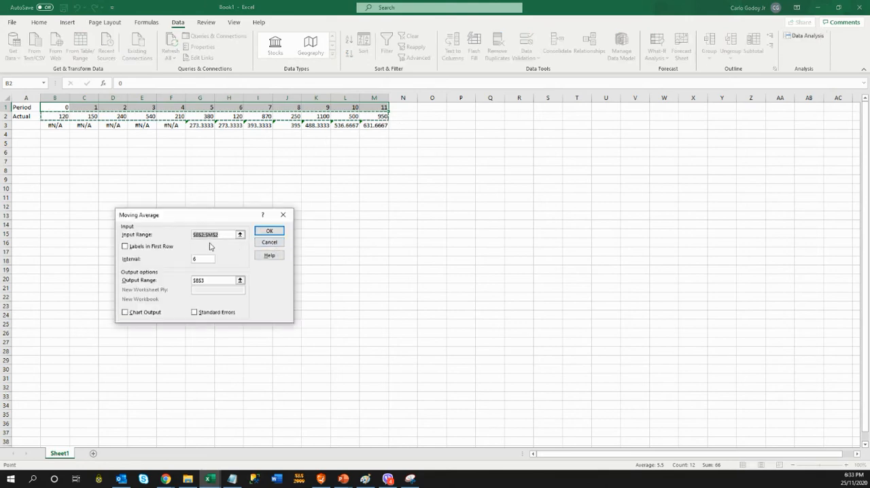
click(201, 258)
key(BackSpace)
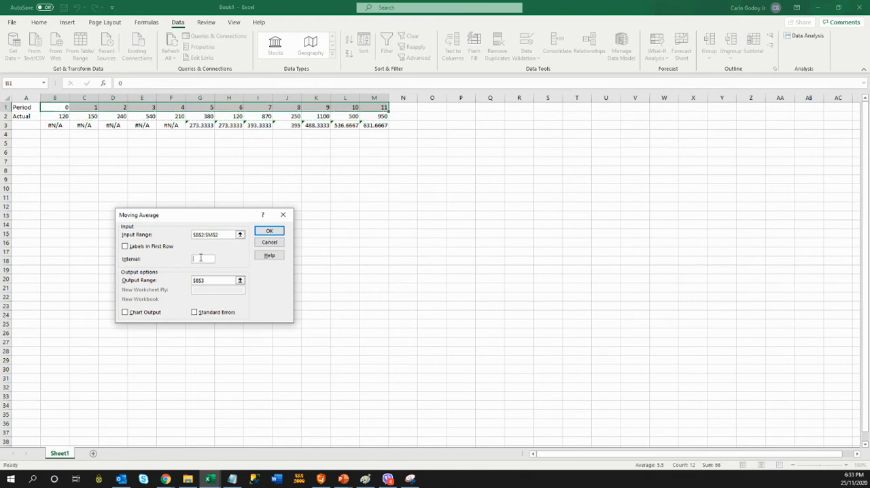
click(212, 280)
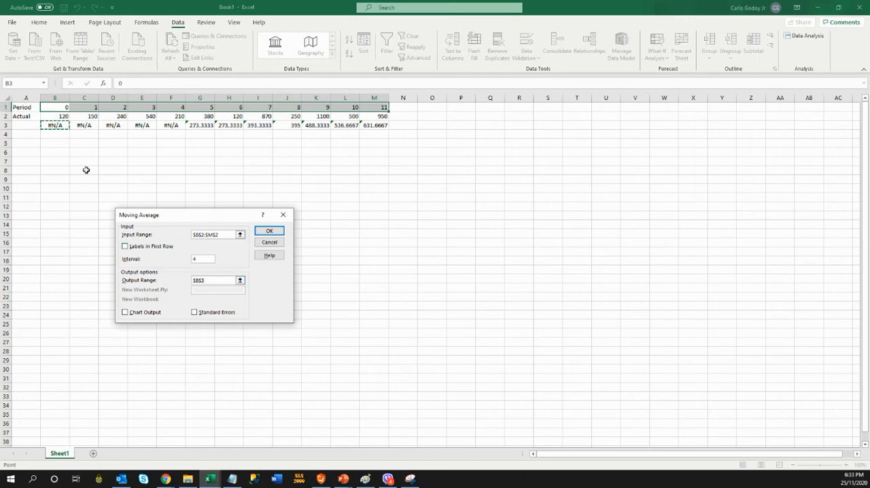
click(57, 135)
click(270, 231)
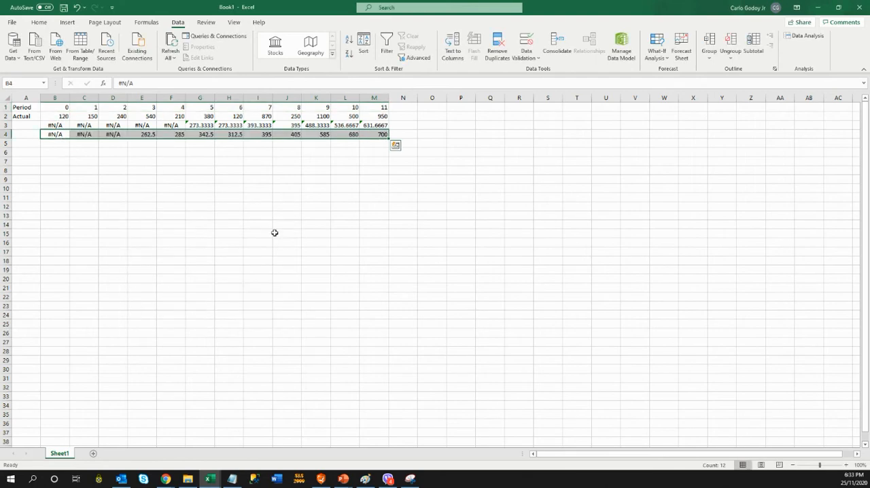
Run a third Moving Average analysis on B2:M2 with interval 2 and output range B5.
click(50, 141)
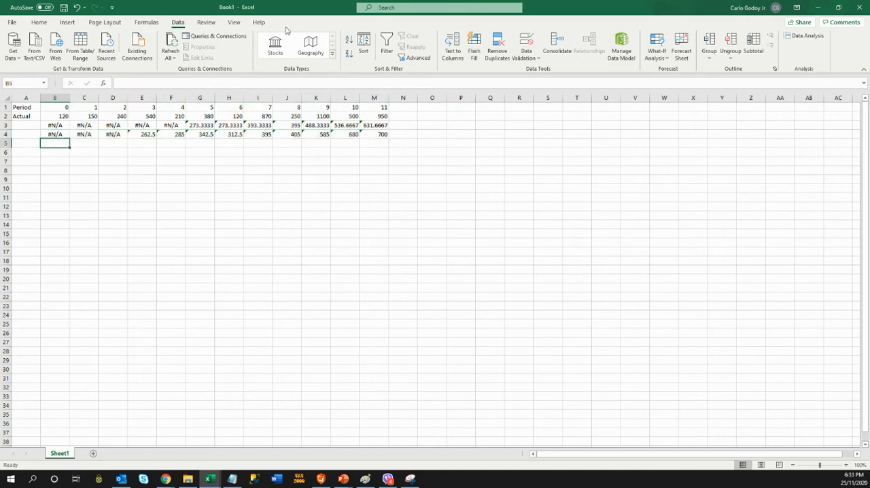
click(806, 35)
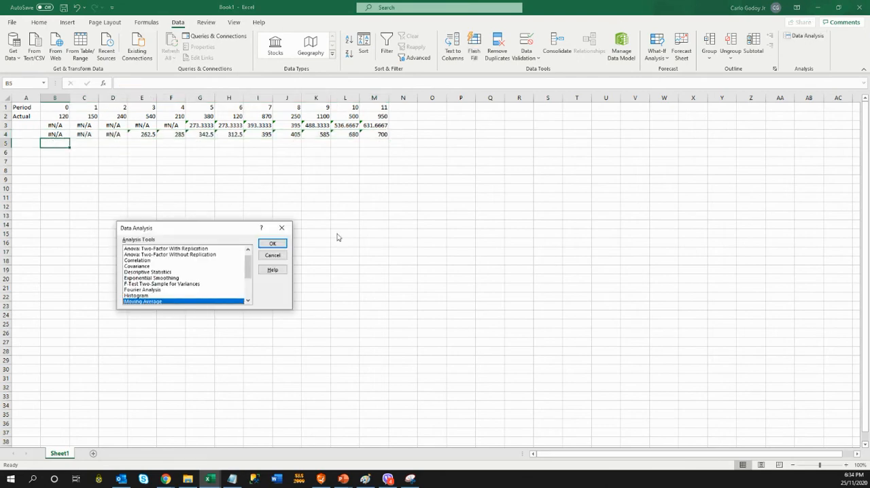
click(271, 243)
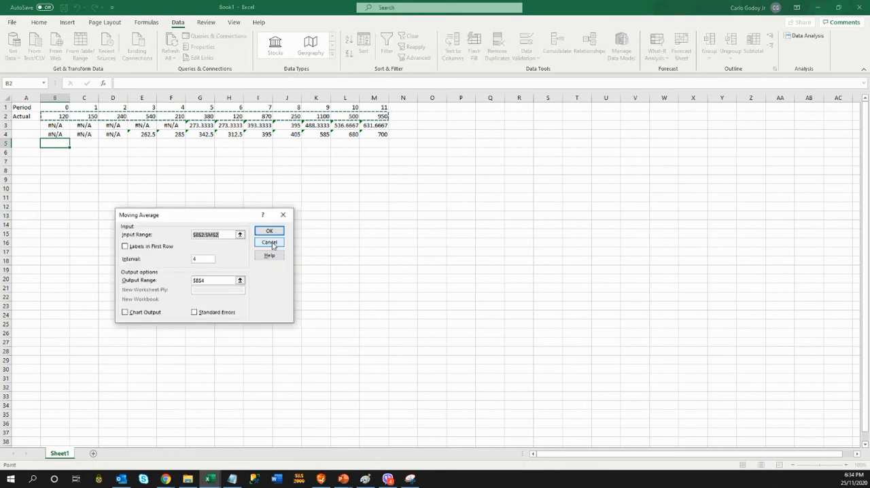
click(206, 259)
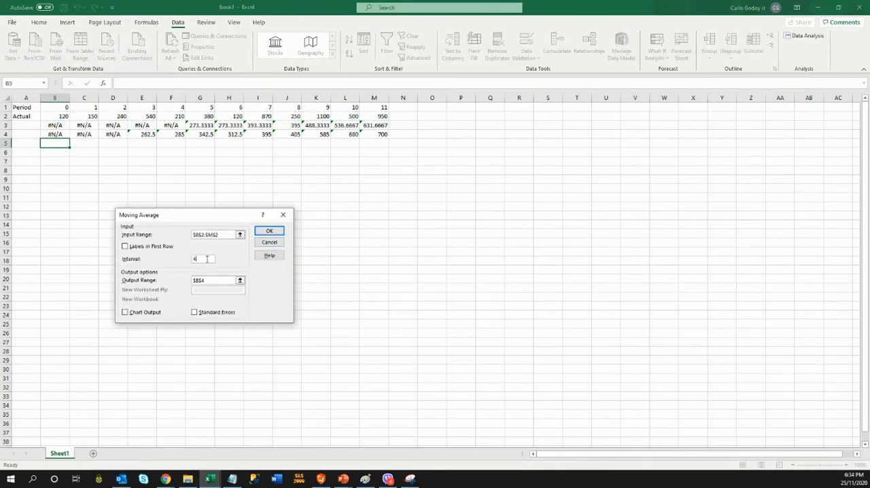
text(2)
click(211, 280)
key(Down)
click(266, 232)
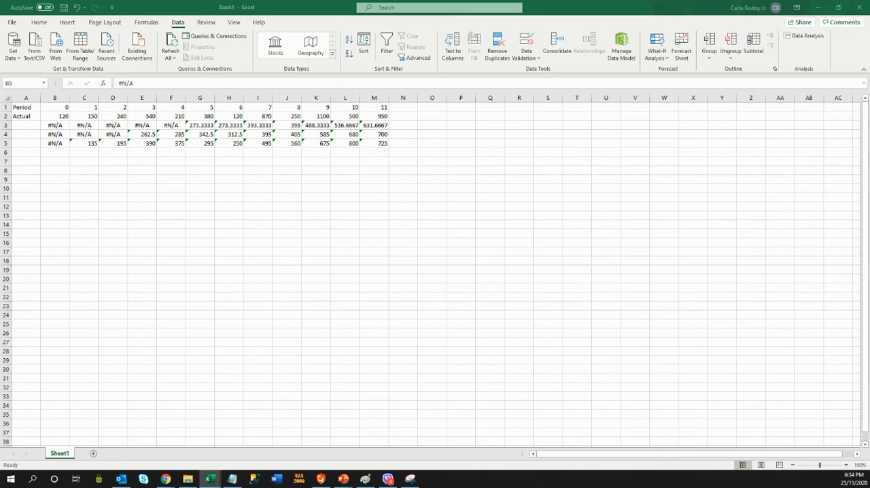
Paste the copied Moving Average line chart of the Actual data and intervals 2, 4 and 6 at cell B8.
key(ctrl+shift+Right)
click(56, 169)
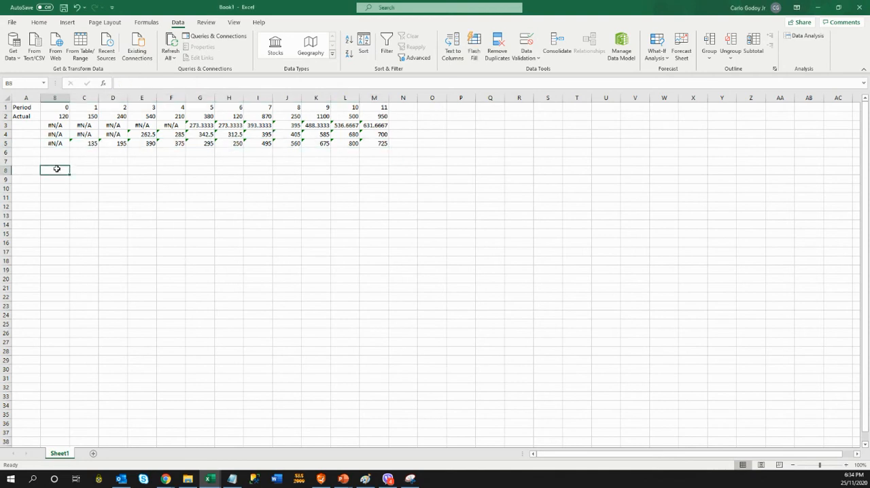
key(ctrl+v)
click(329, 242)
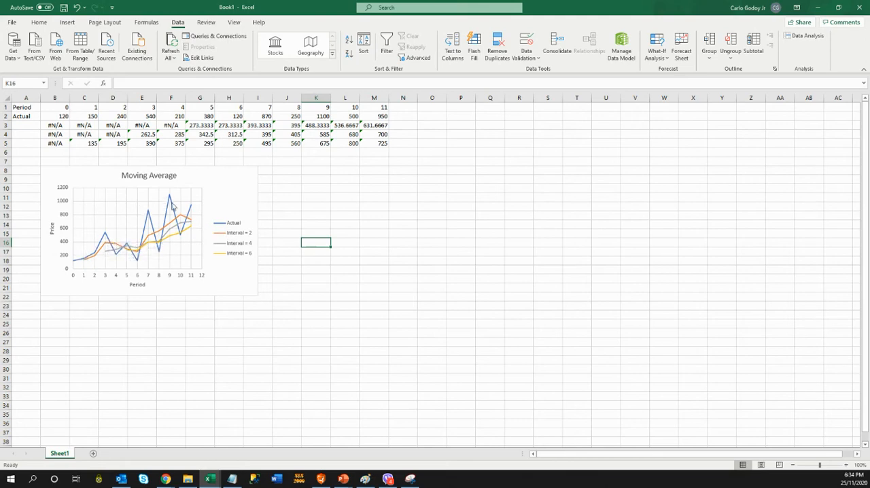
Paste the copied conclusion into B25, stating that larger intervals smooth peaks and valleys and smaller ones stay closer to the actual data points.
mouse_move(141, 252)
mouse_move(189, 225)
key(alt+Tab)
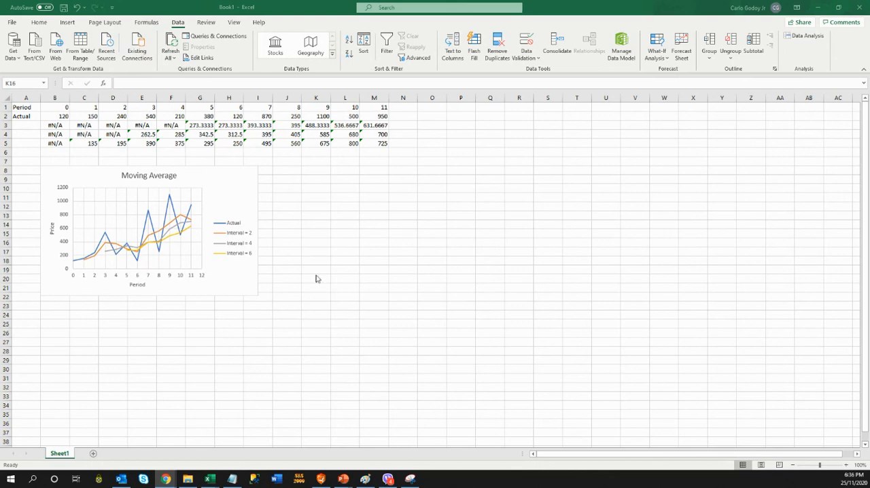
click(57, 323)
key(ctrl+v)
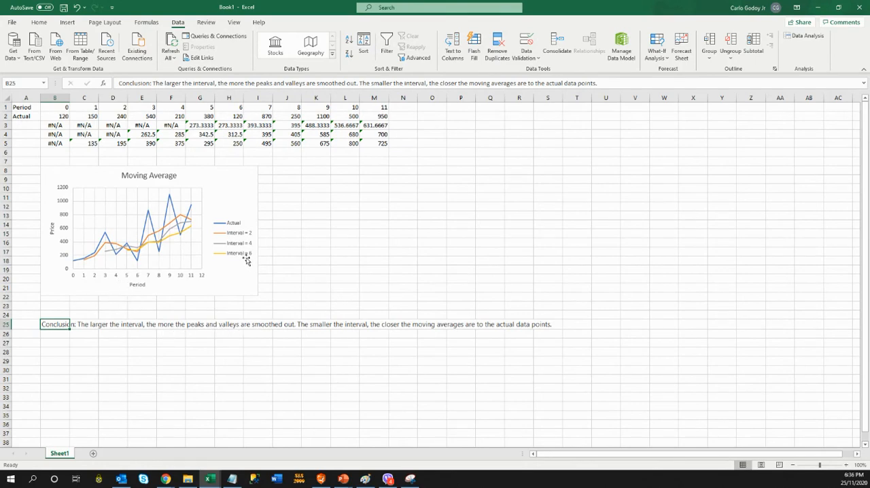
Compare the moving averages in G3:M5 and the interval 6 row B3:M3 with the corresponding lines in the Moving Average chart.
mouse_move(189, 235)
mouse_move(106, 256)
key(alt+Tab)
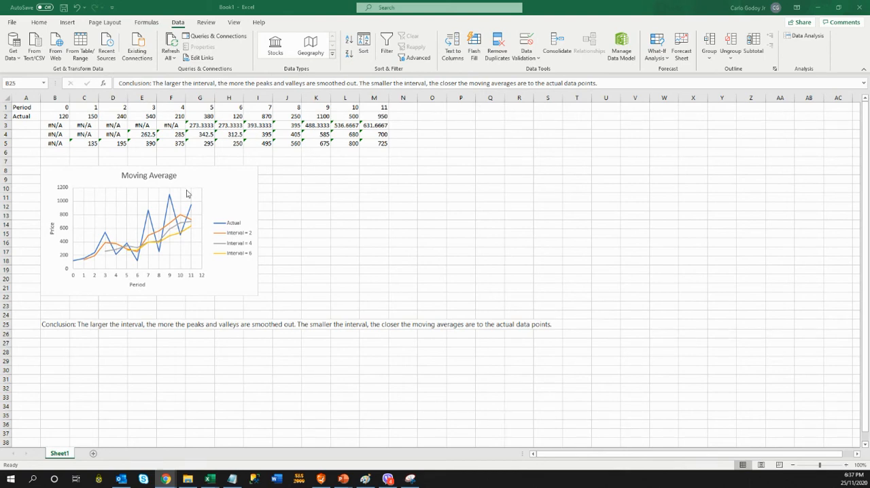
click(421, 131)
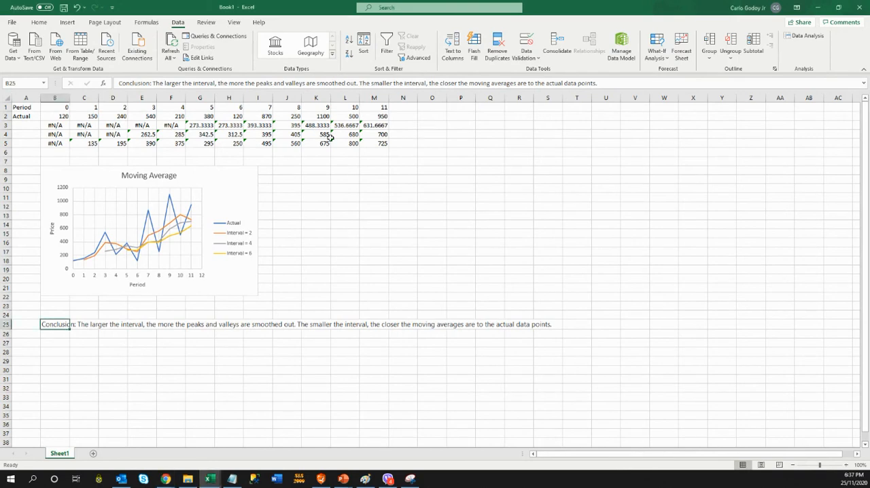
drag(383, 127, 206, 142)
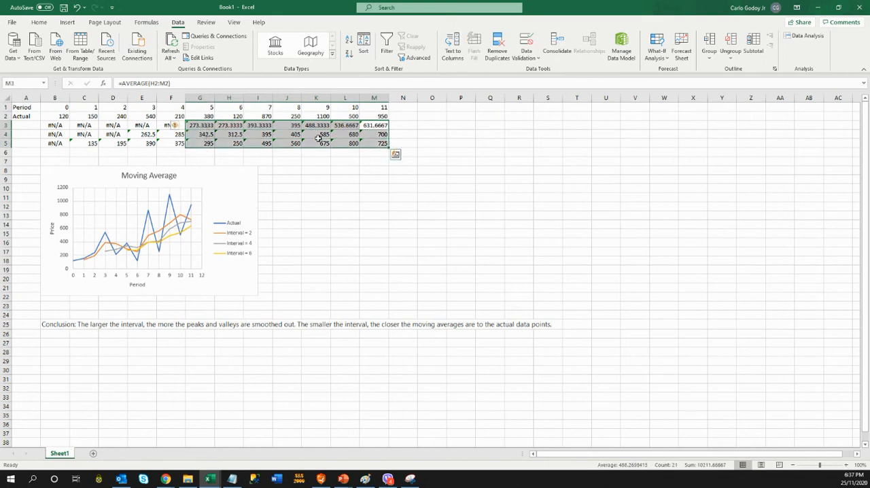
click(397, 134)
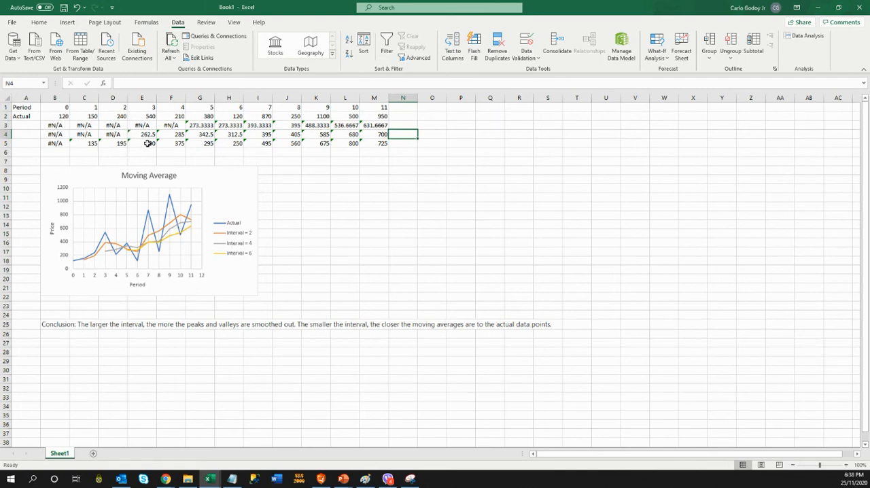
click(51, 125)
drag(52, 126, 382, 127)
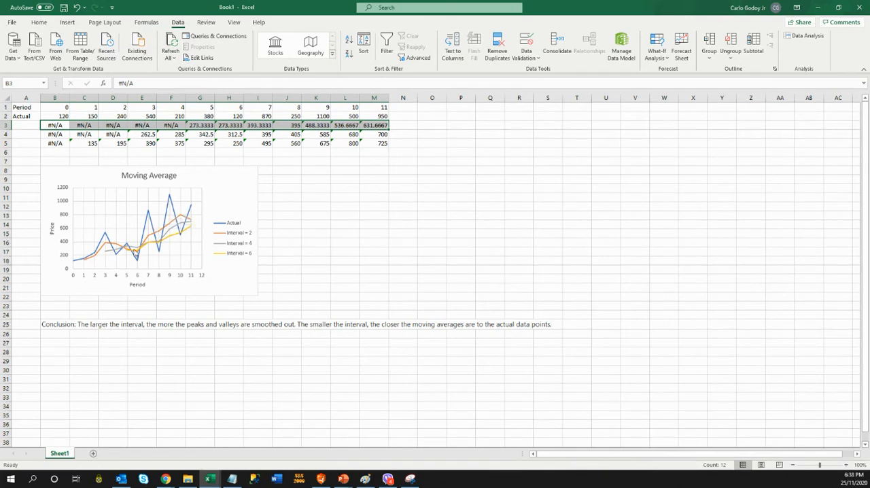
mouse_move(175, 226)
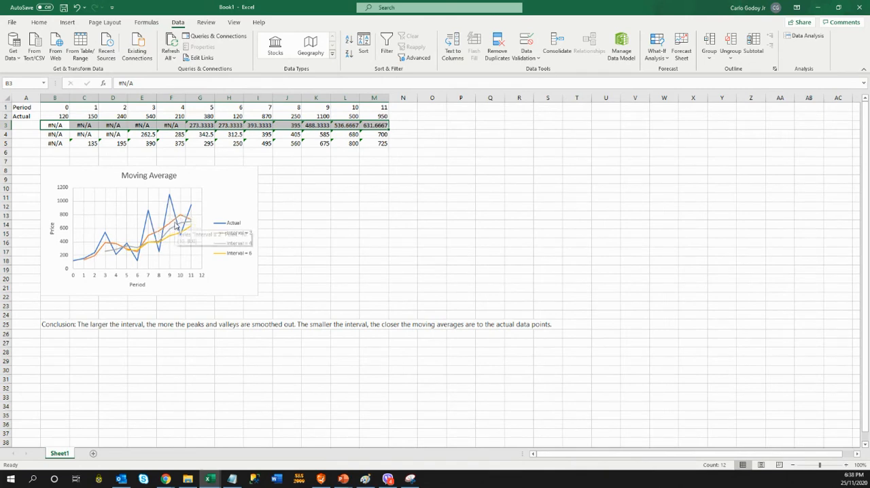